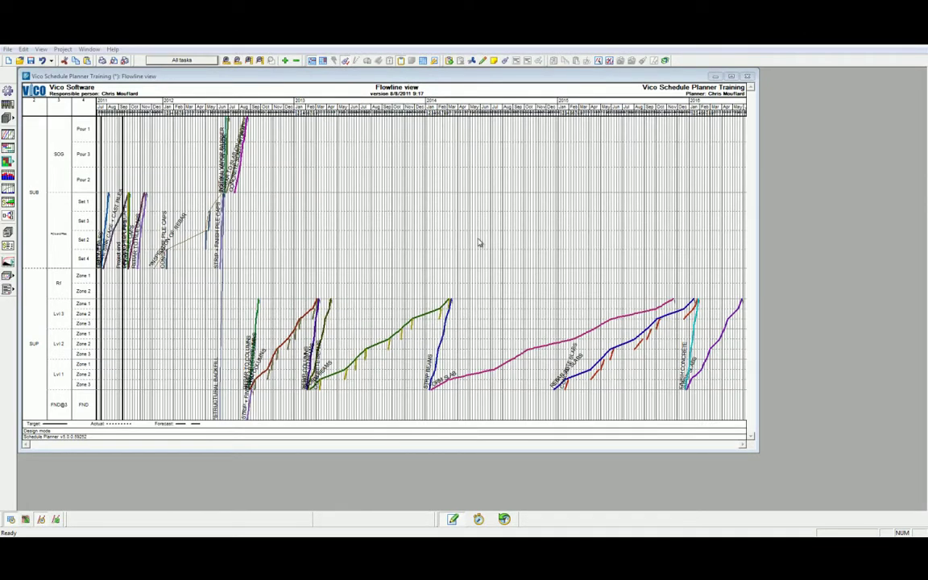
Step: From the Gantt view, create the supplier "Pile Subcontractor" and assign it to the Layout Piles task
left_click(8, 148)
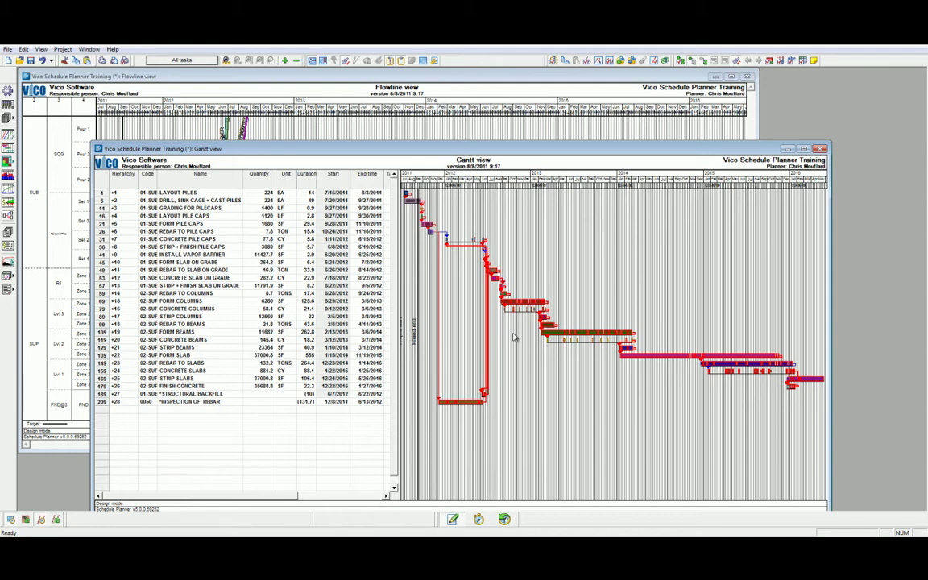
double_click(201, 193)
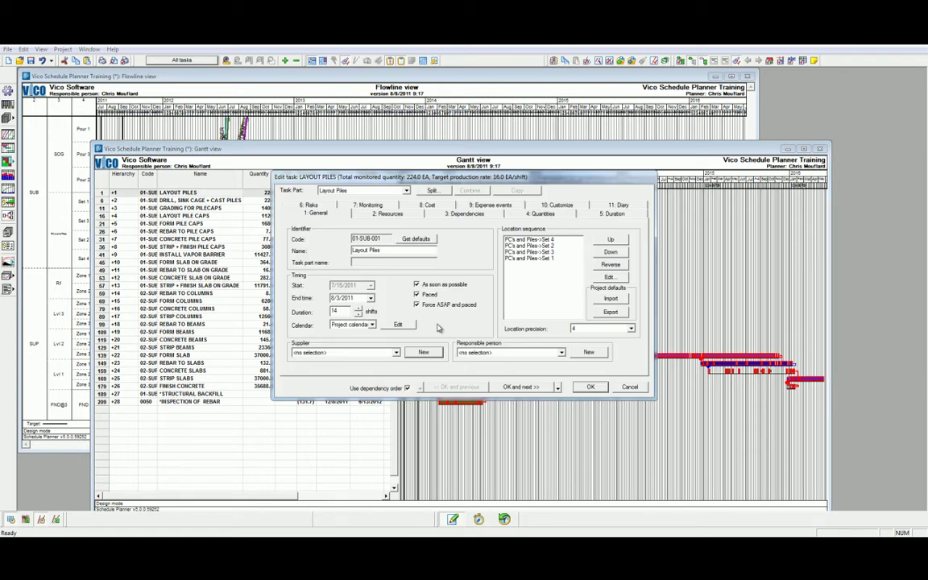
left_click(423, 352)
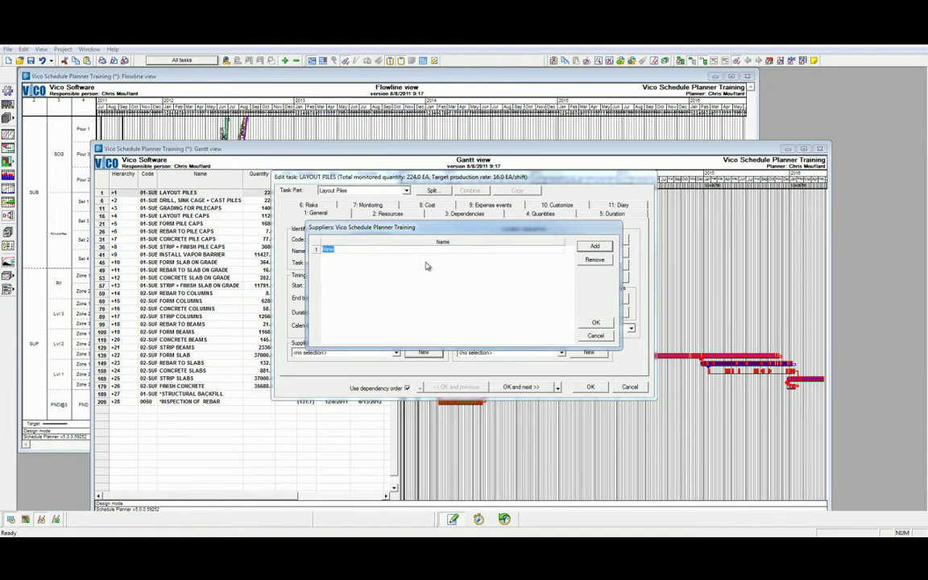
type("Pile Subcontractor")
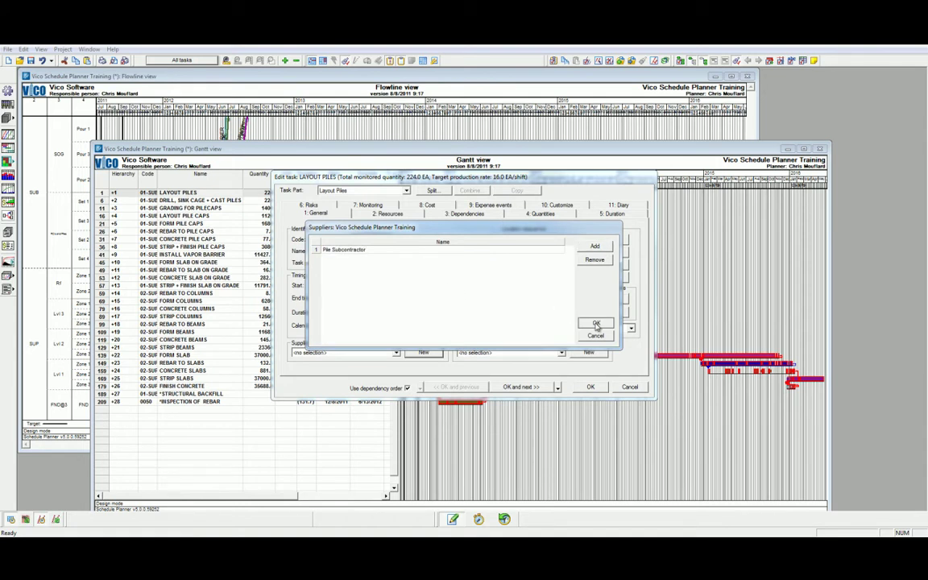
left_click(596, 323)
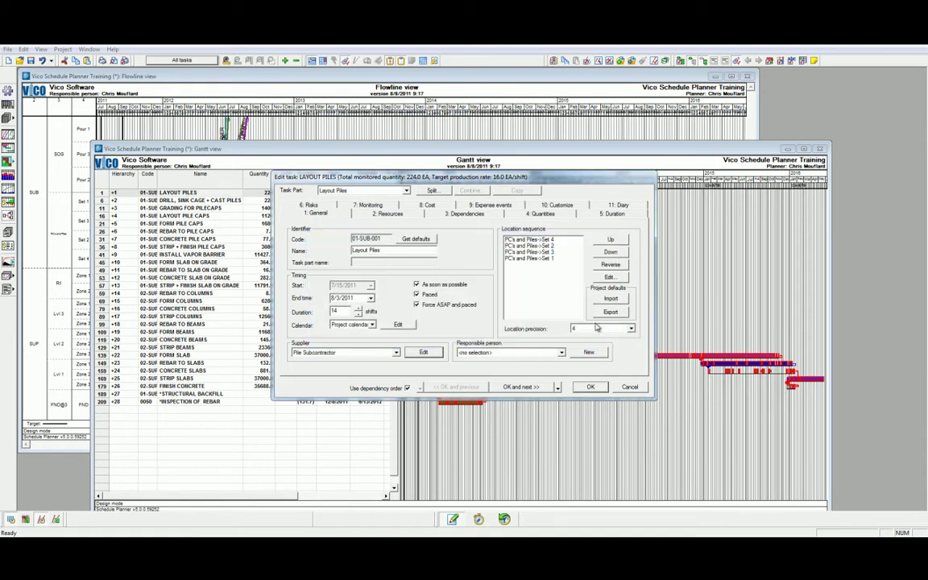
left_click(590, 387)
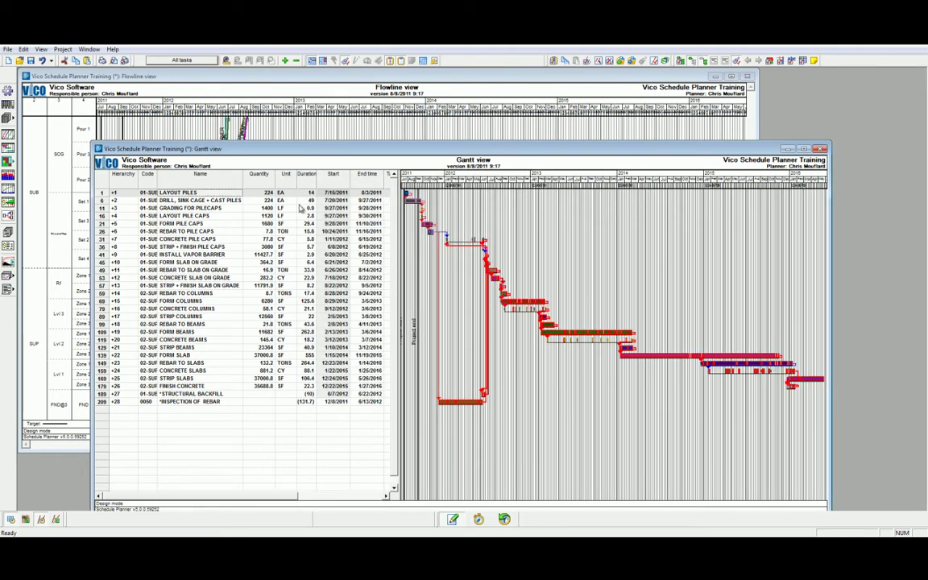
Step: Assign the existing Pile Subcontractor as supplier of the Drill, Sink Cage + Cast Piles task
double_click(229, 204)
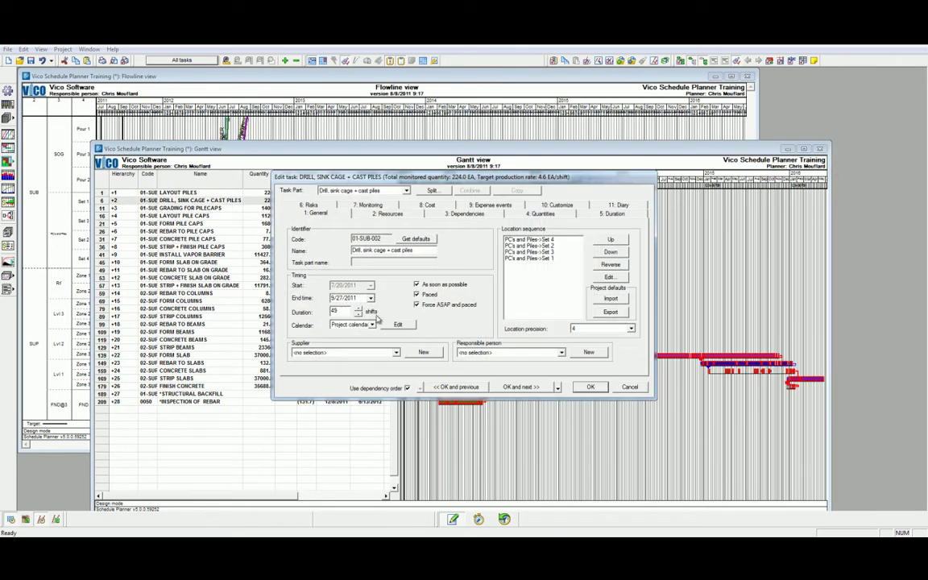
left_click(396, 355)
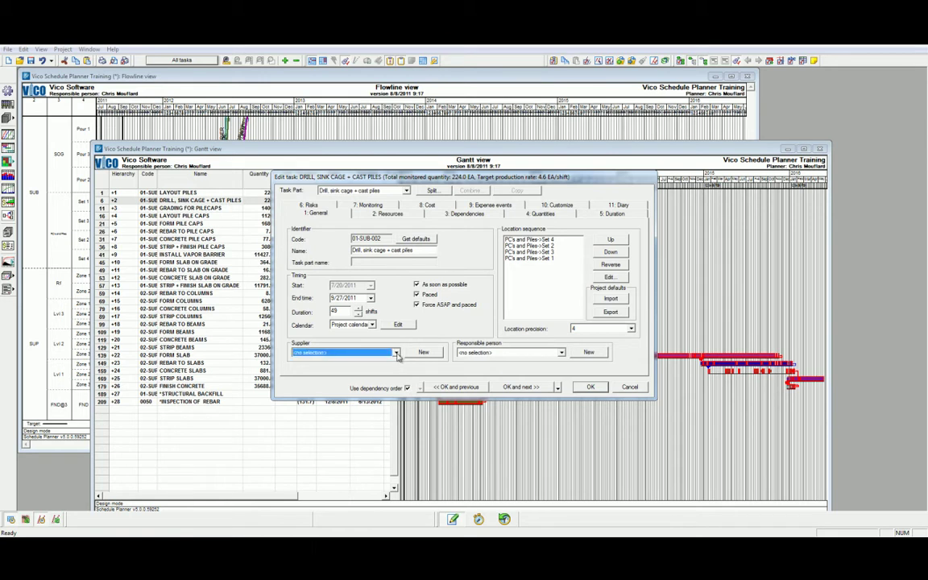
left_click(397, 354)
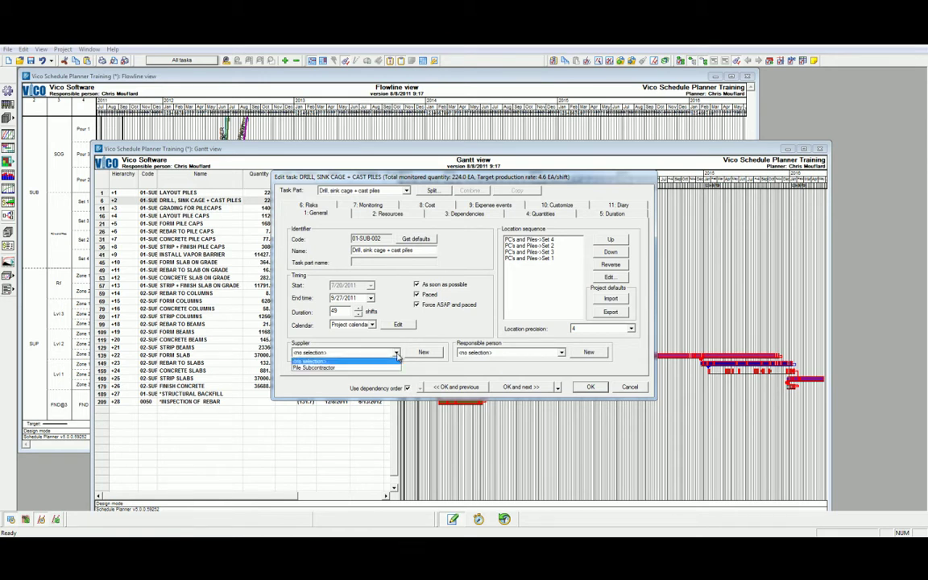
left_click(346, 365)
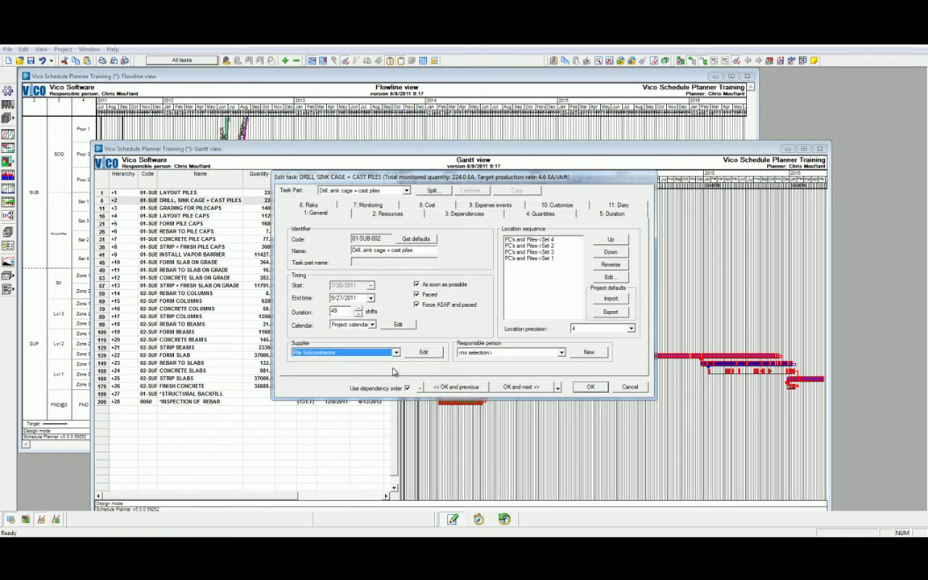
left_click(590, 388)
Step: Open the Grading for Pilecaps task and add another entry to the project's supplier list
key("Down")
key("Return")
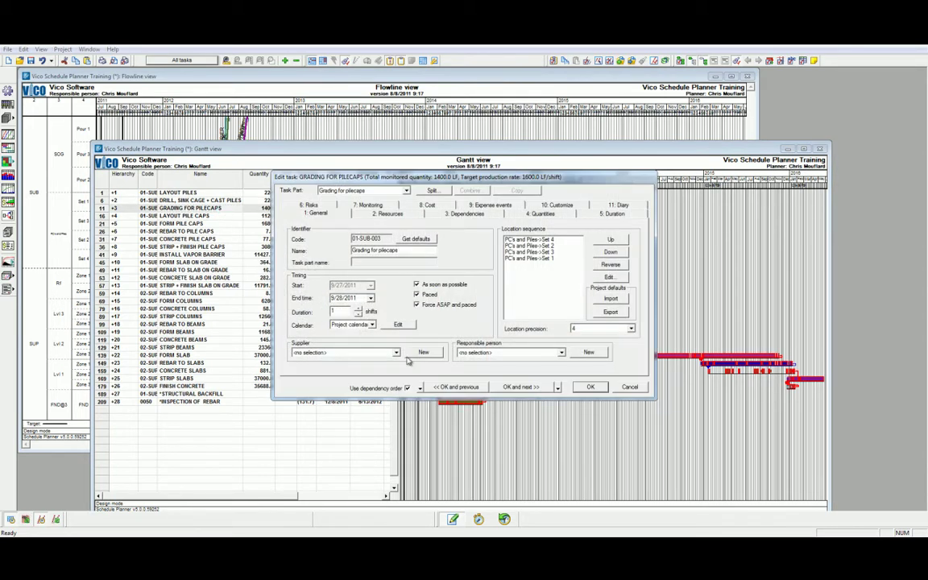
left_click(422, 354)
key("Escape")
left_click(423, 352)
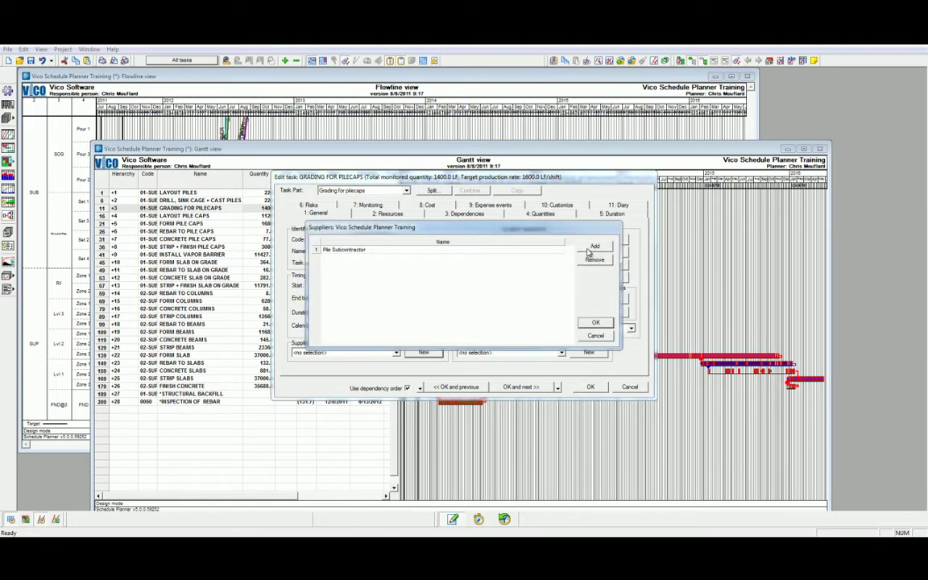
left_click(593, 246)
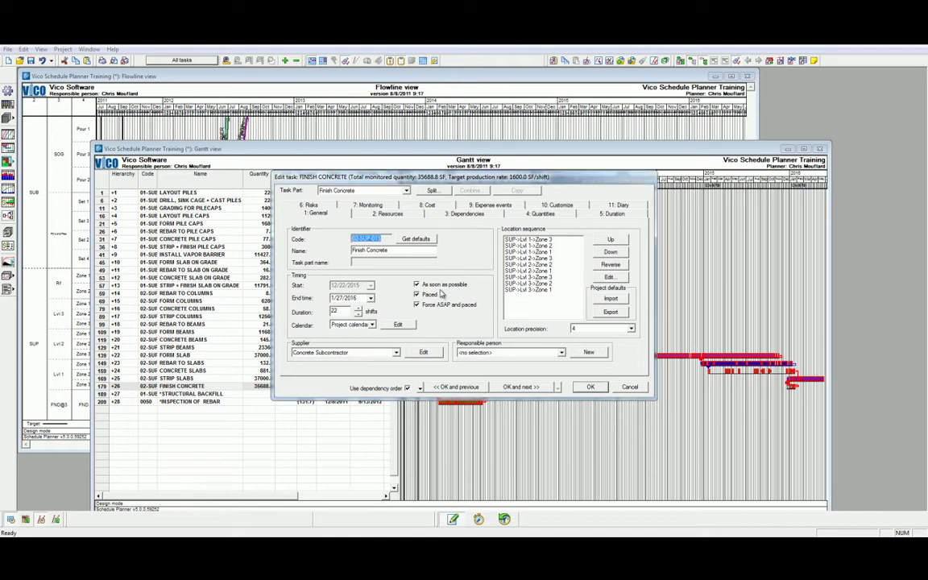
left_click(402, 214)
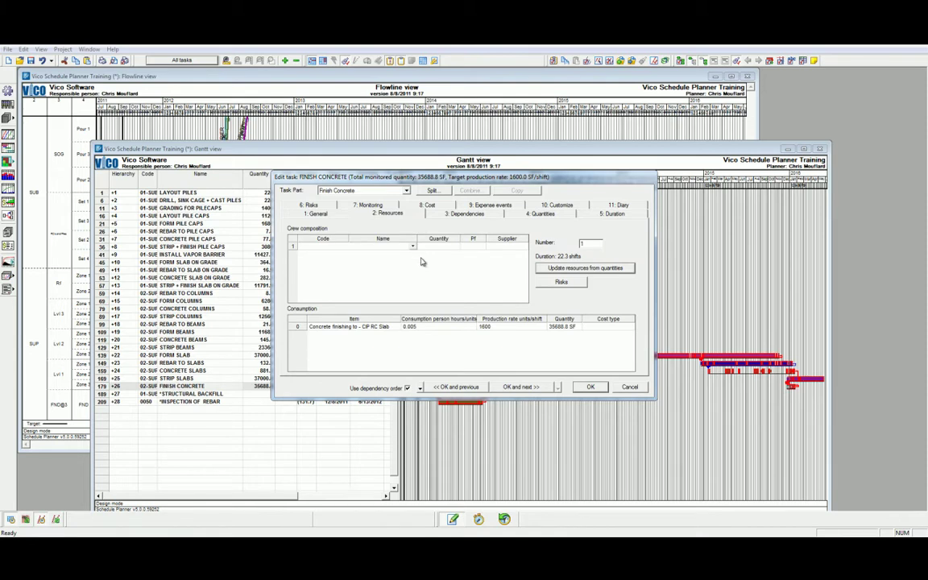
left_click(570, 268)
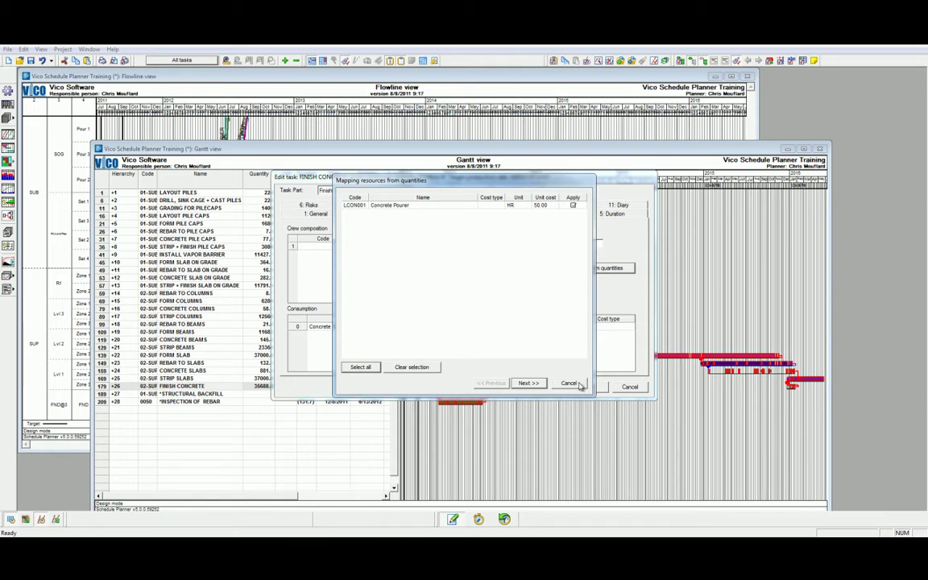
left_click(529, 383)
left_click(586, 386)
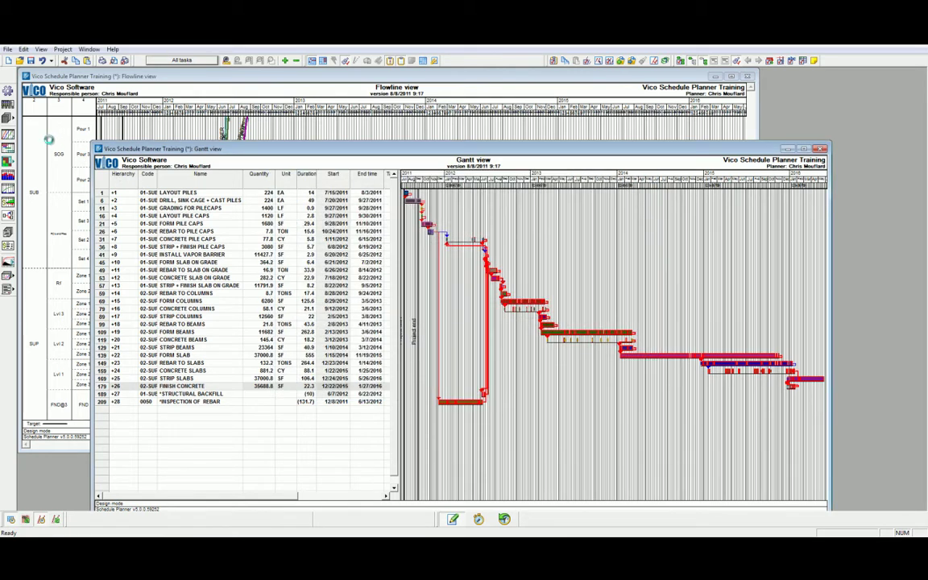
Step: In the resource registry, update resources from quantities, applying all listed resources to all listed tasks
left_click(8, 103)
left_click(87, 140)
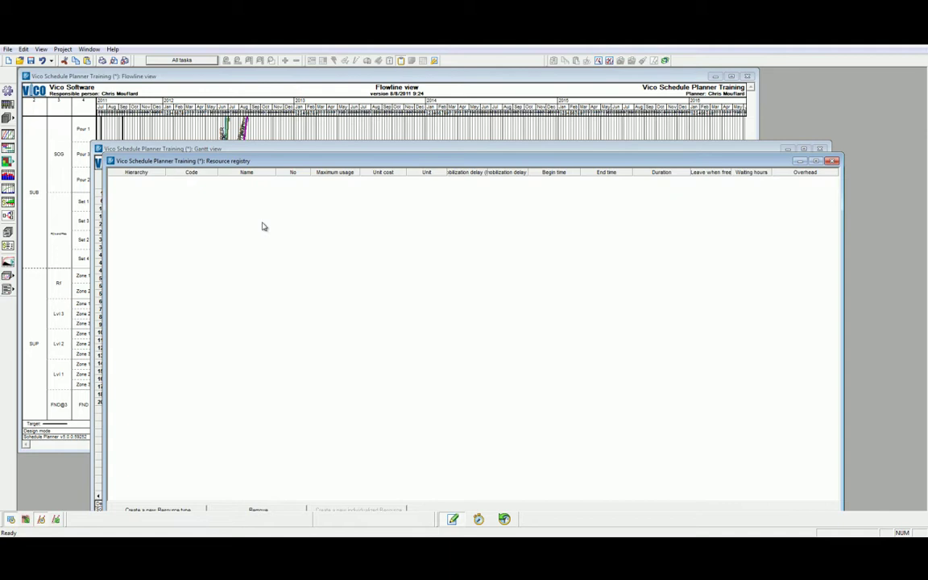
left_click(159, 447)
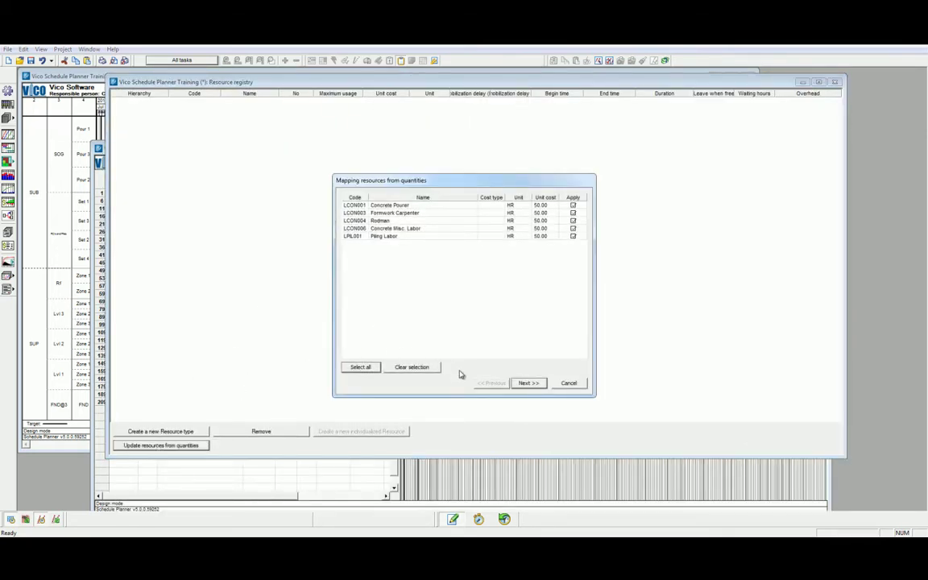
left_click(522, 385)
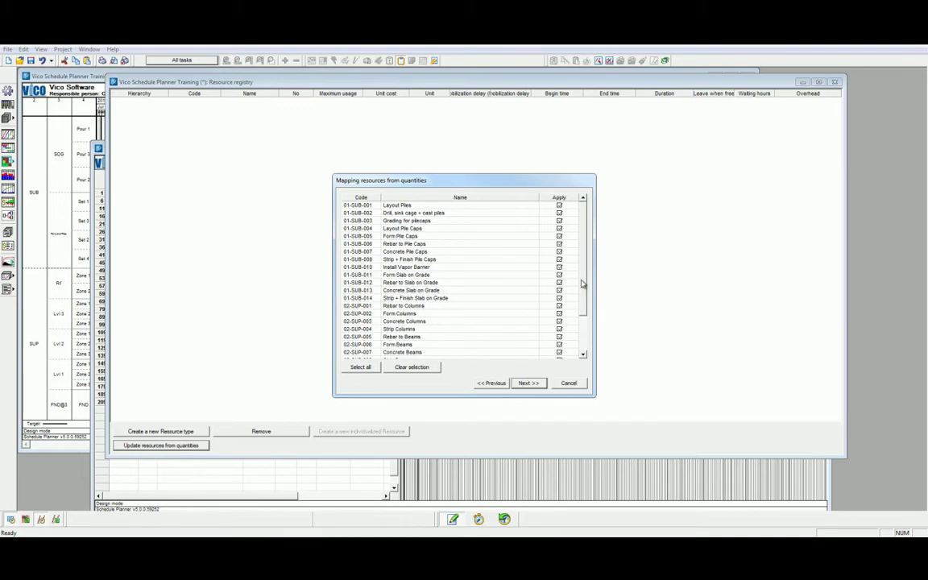
left_click_drag(582, 286, 583, 322)
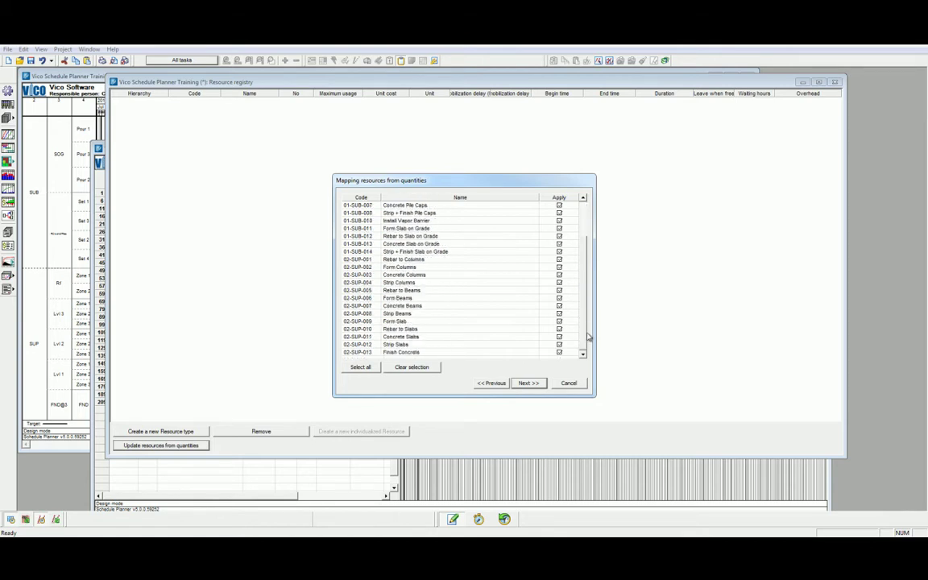
left_click(532, 384)
left_click(532, 384)
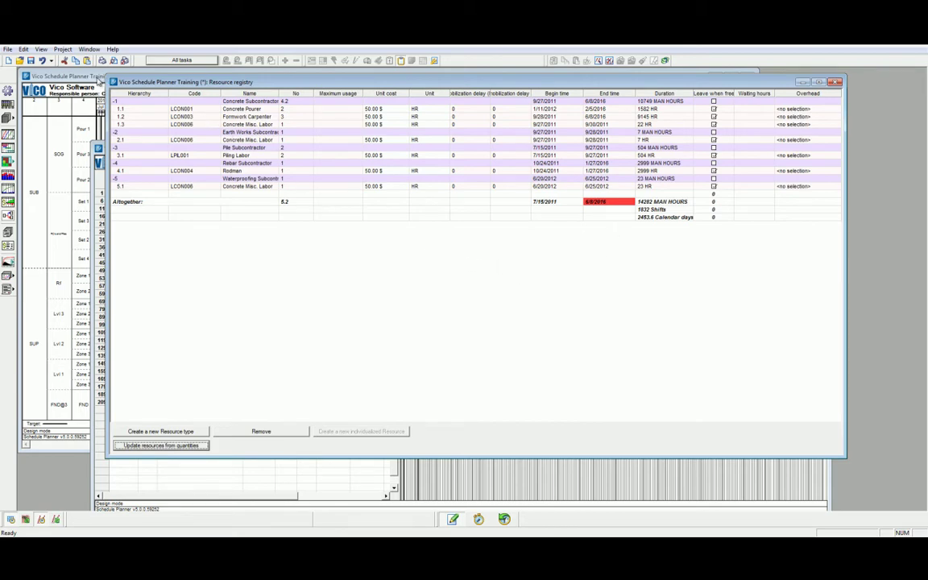
Step: Open the crew composition and resource settings of the Form Beams task from the Flowline view
left_click(90, 74)
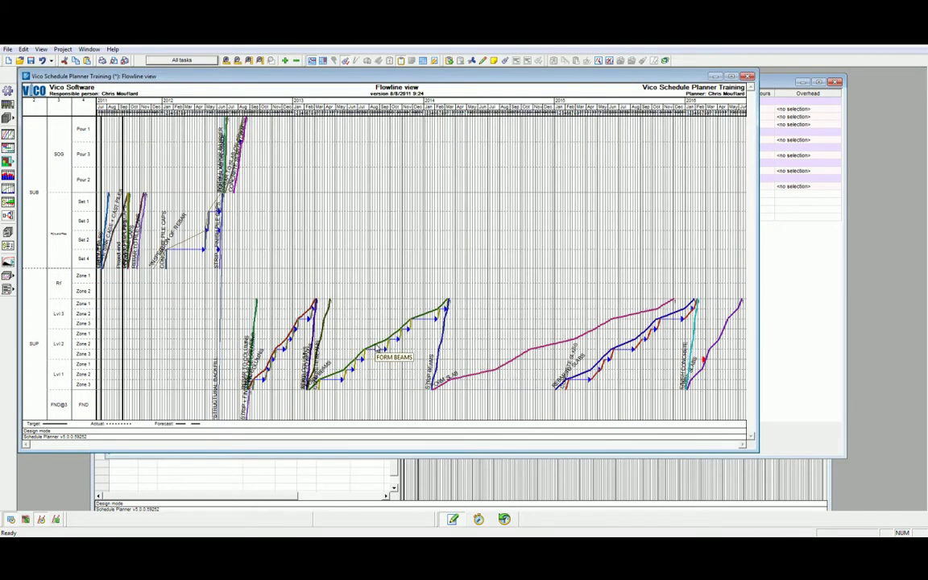
double_click(394, 305)
left_click(370, 213)
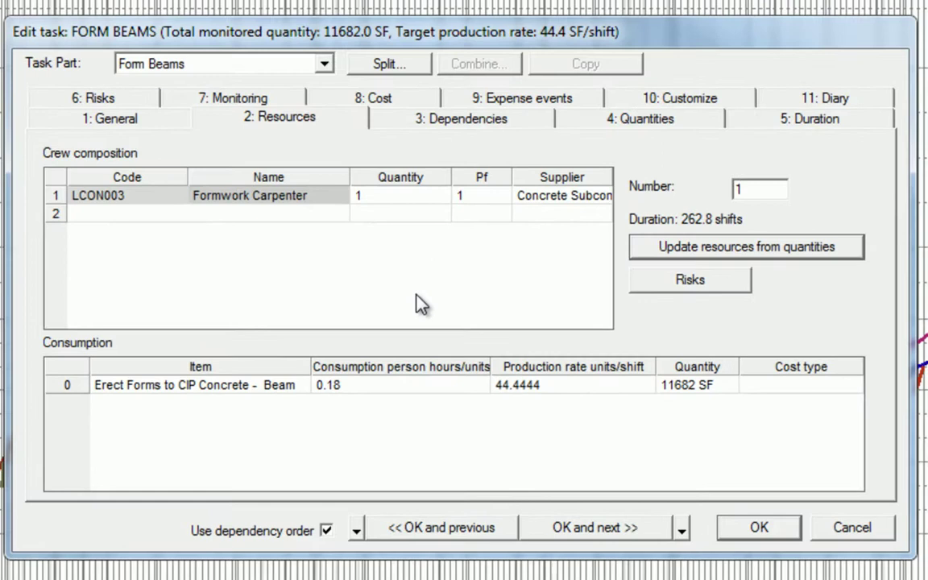
Step: Try production factors of 0.5 and 2 for the Formwork Carpenter in Form Beams, and restore the factor to 1
left_click(481, 198)
type(".")
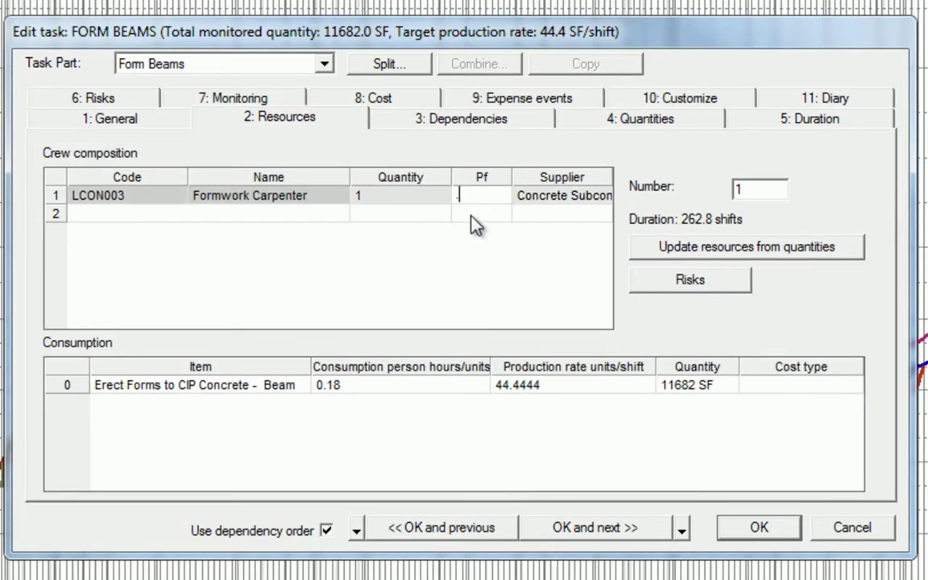
type("5")
key("Return")
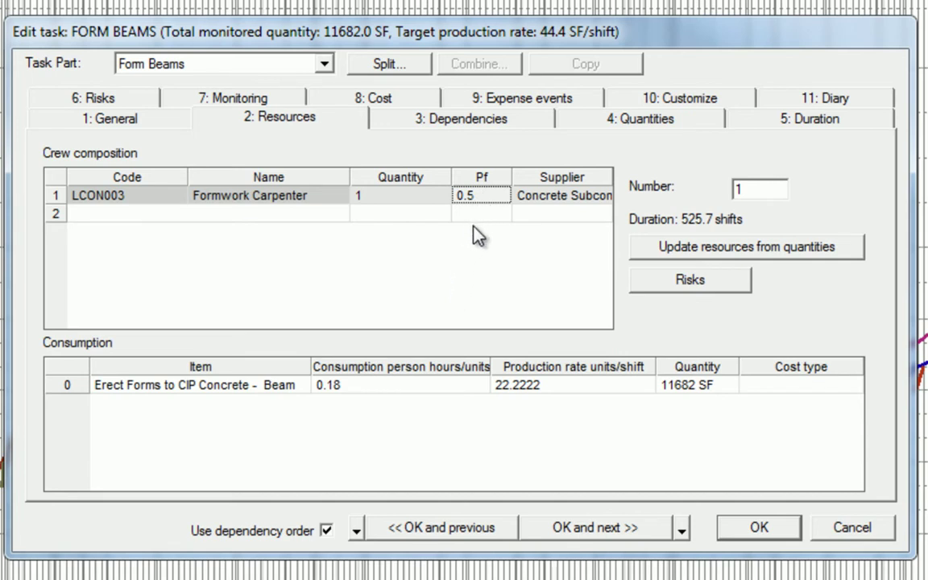
type("2")
key("Return")
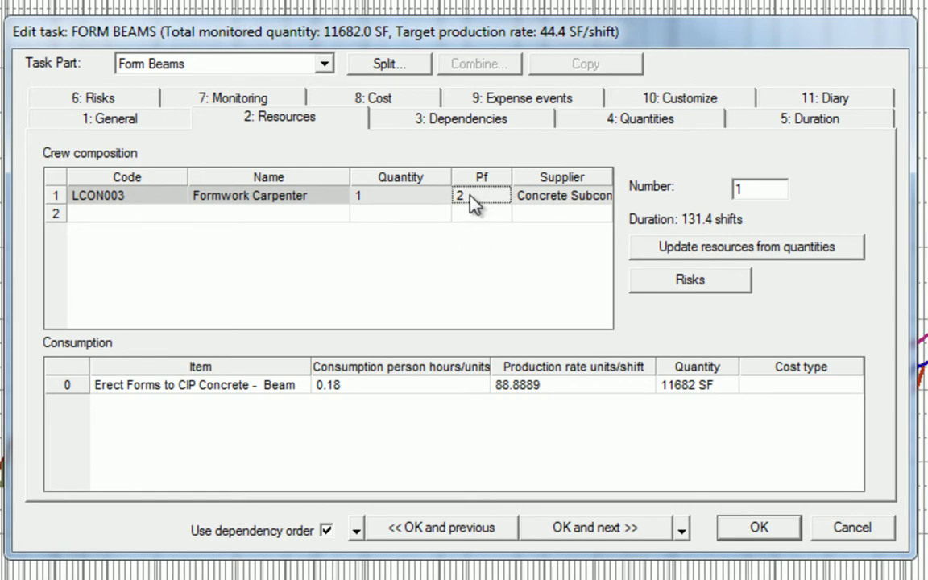
type("1")
key("Return")
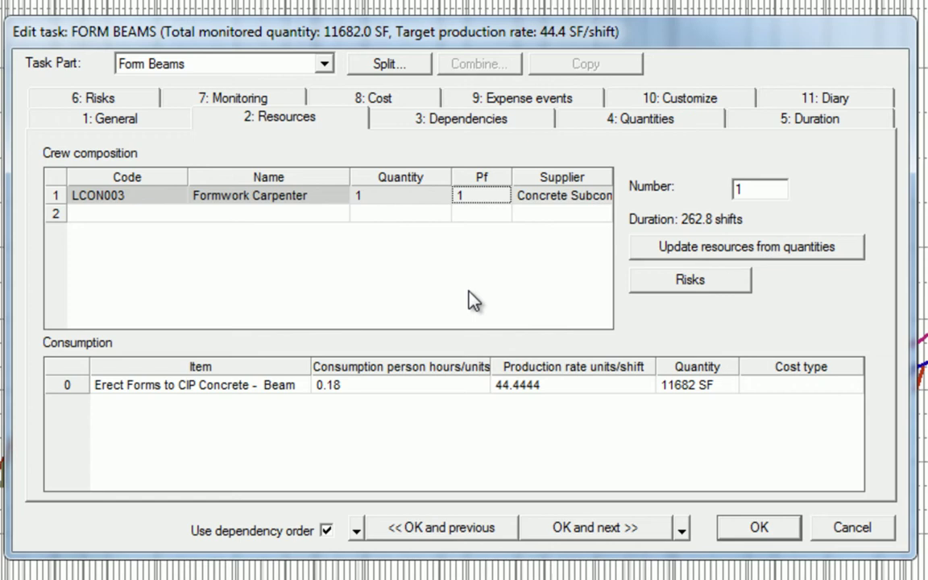
key("Tab")
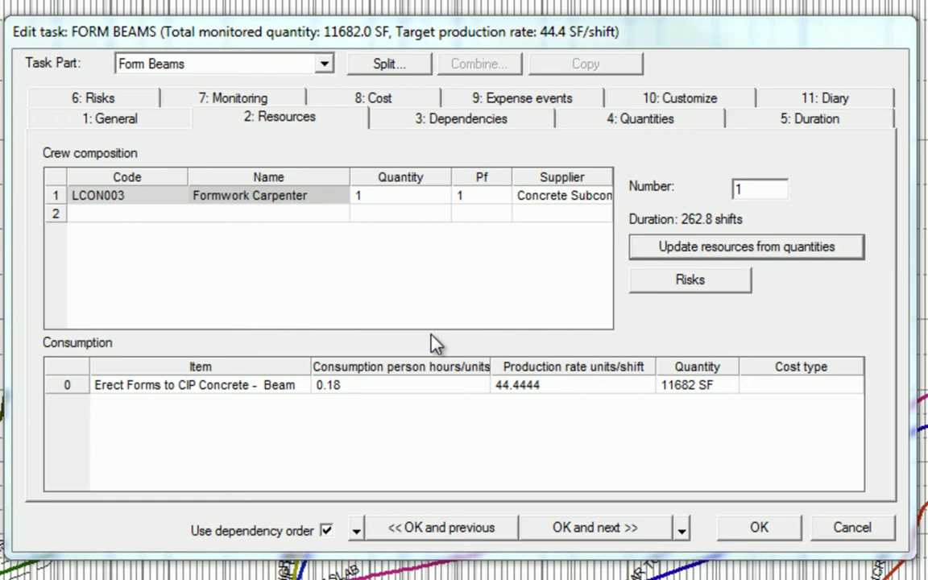
Step: Add a new resource with code 1 and name "Materials Handler" to the Form Beams crew
left_click(410, 257)
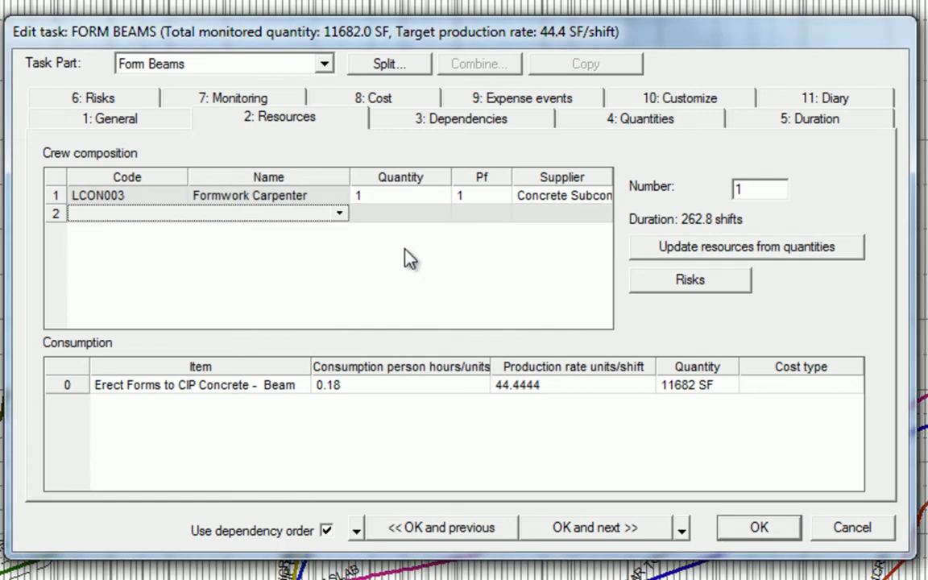
left_click(340, 214)
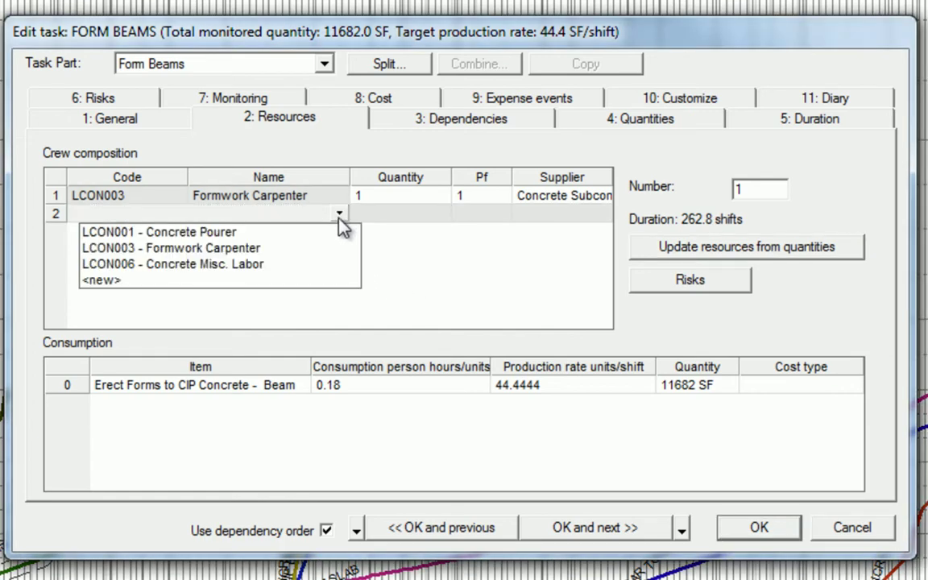
left_click(260, 280)
type("1")
key("Tab")
key("BackSpace")
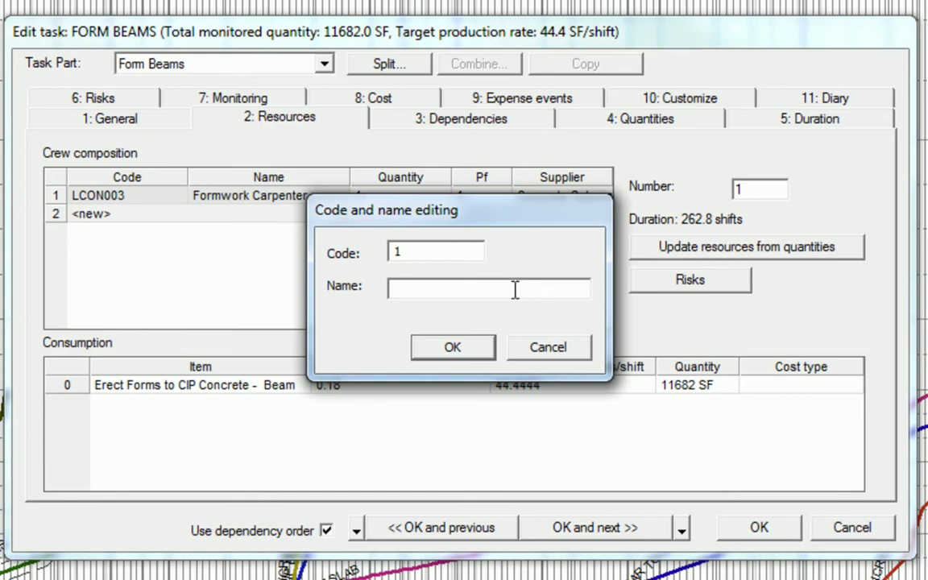
type("Materials Handler")
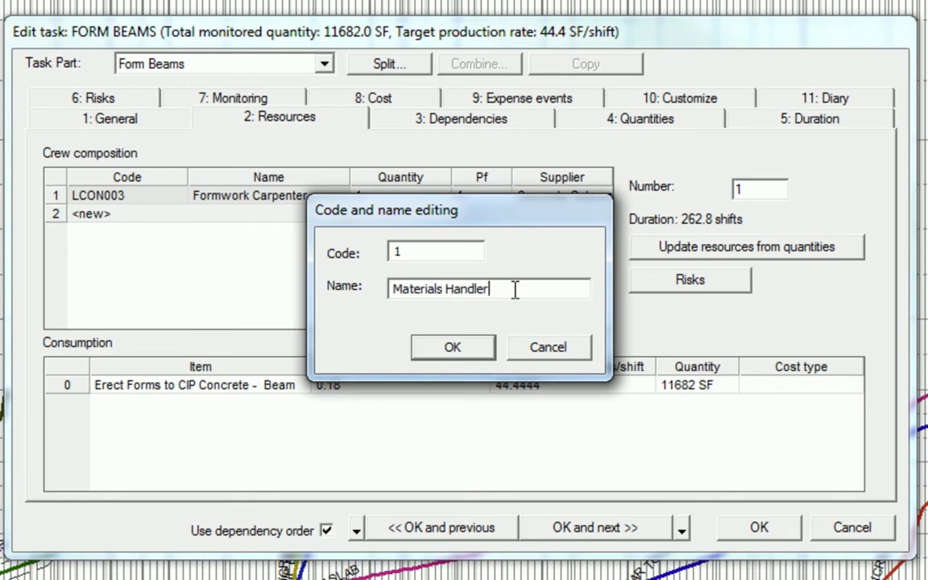
key("Return")
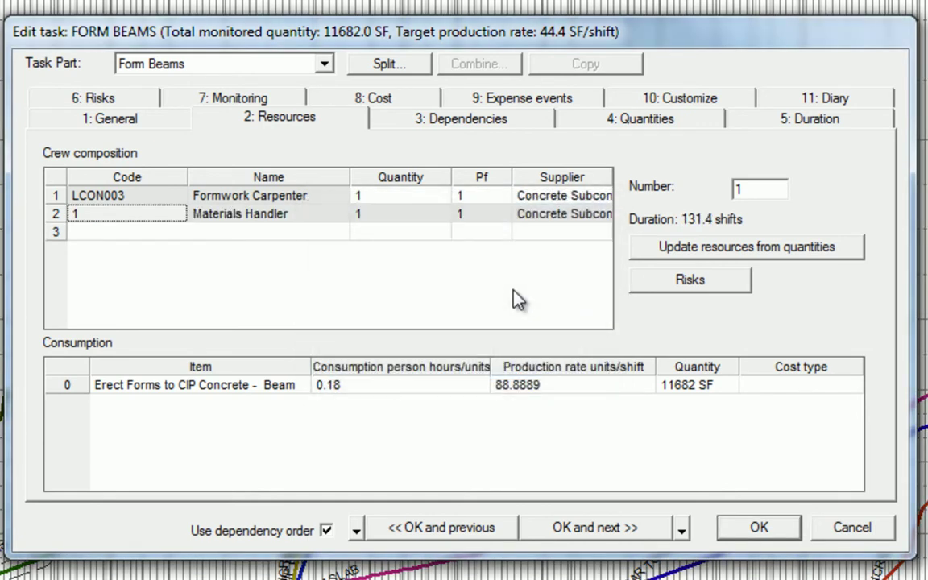
Step: Set the Materials Handler's production factor to 0 in the Form Beams crew
left_click(477, 214)
type("0")
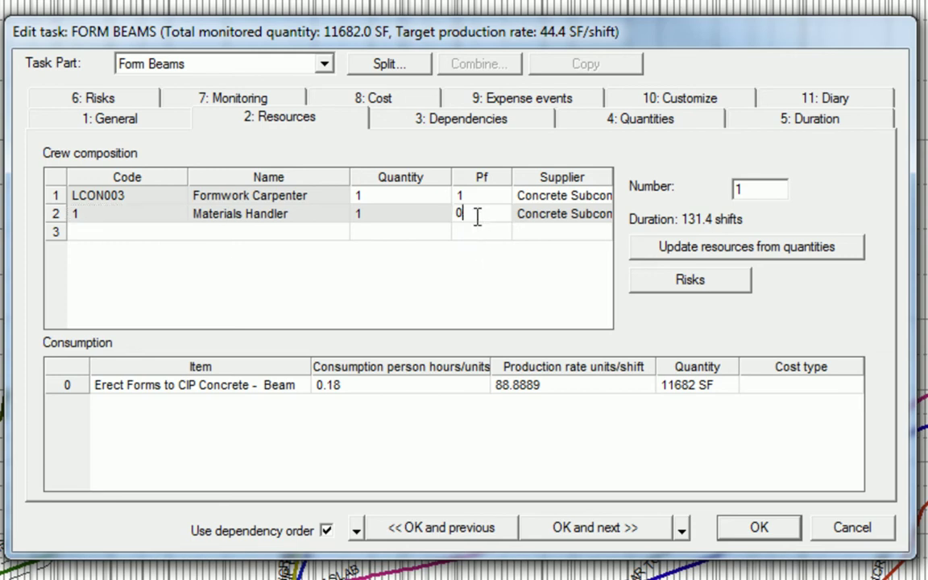
left_click(456, 266)
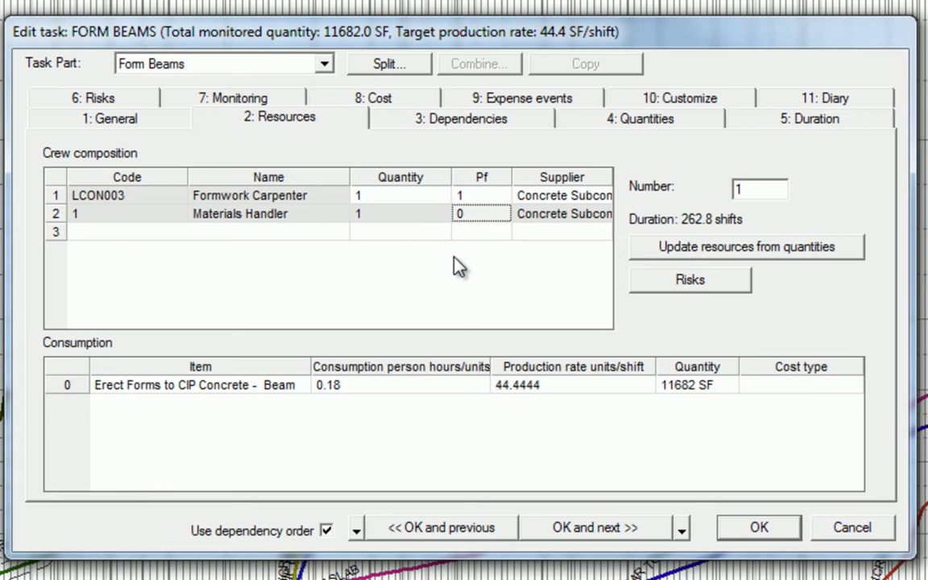